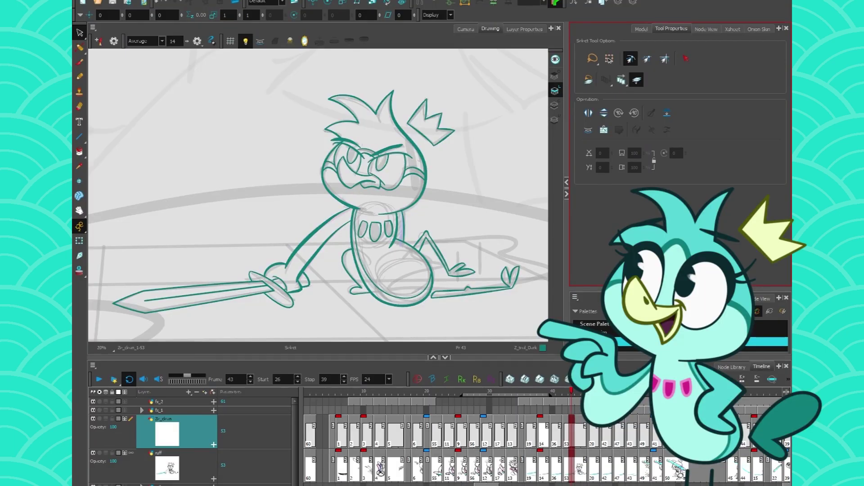
- Switch from the Pencil Editor to the Contour Editor tool
right_click(80, 51)
click(80, 49)
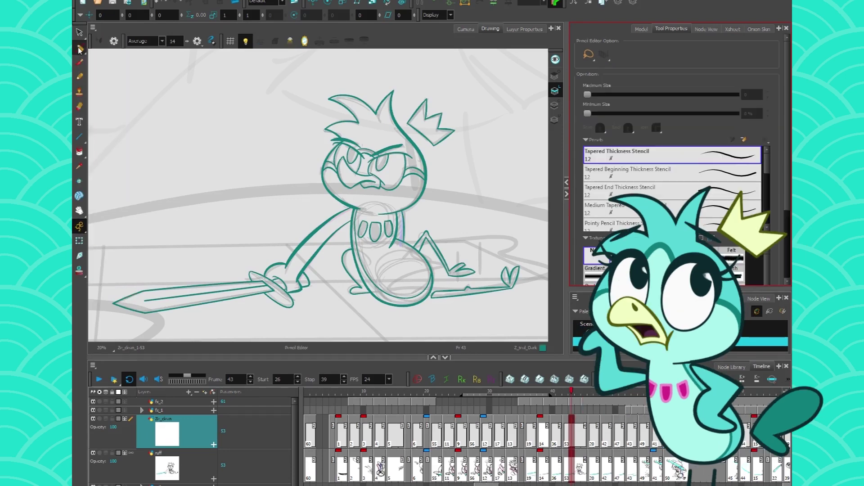
click(103, 46)
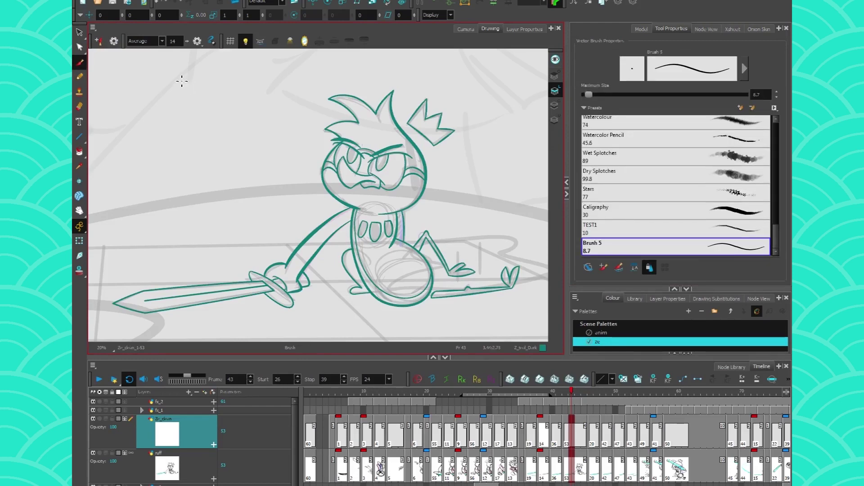
- Draw a large arrow pointer with a smiling face in the empty area beside the character using Brush 5
mouse_move(179, 78)
mouse_down()
mouse_move(296, 193)
mouse_move(248, 152)
mouse_move(242, 192)
mouse_move(171, 75)
mouse_up()
scroll(162, 88, up, 3)
scroll(173, 92, down, 1)
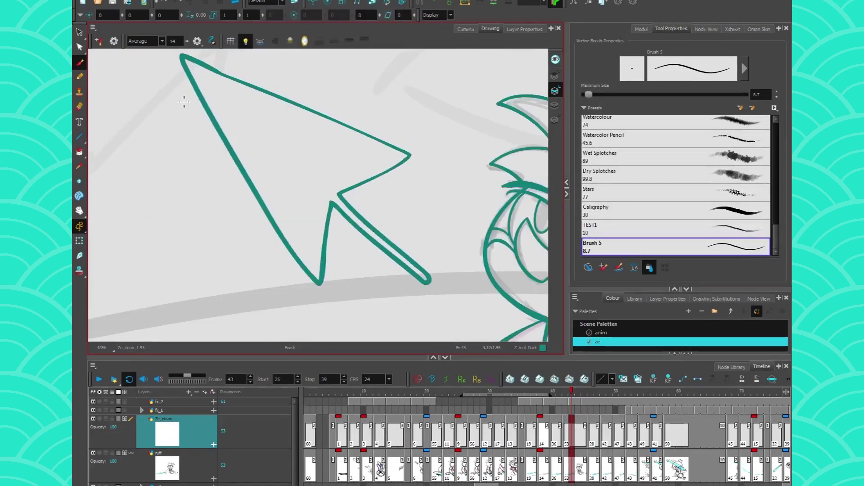
drag(274, 123, 275, 137)
drag(249, 130, 293, 147)
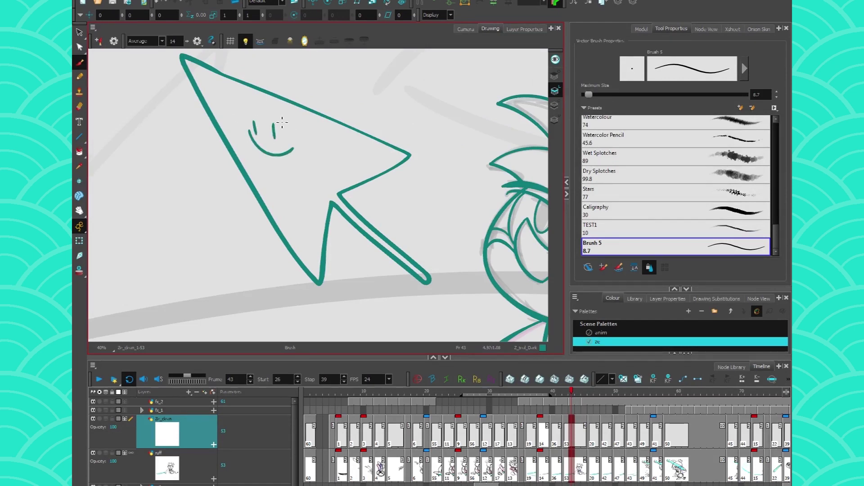
- Undo all the strokes of the smiling arrow pointer
scroll(265, 114, down, 2)
key(ctrl+z)
key(ctrl+z)
key(ctrl+z)
key(ctrl+z)
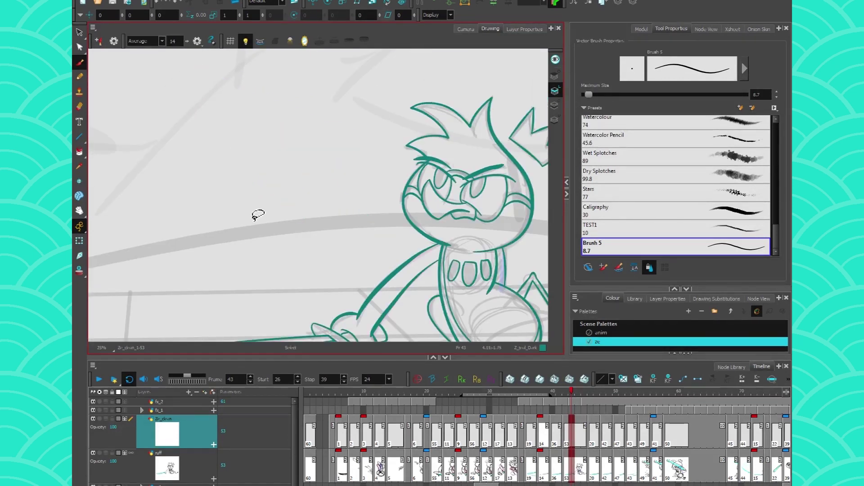
- Paint a thick S-shaped brush stroke beside the character and bulge its upper half outward with the Contour Editor
click(81, 47)
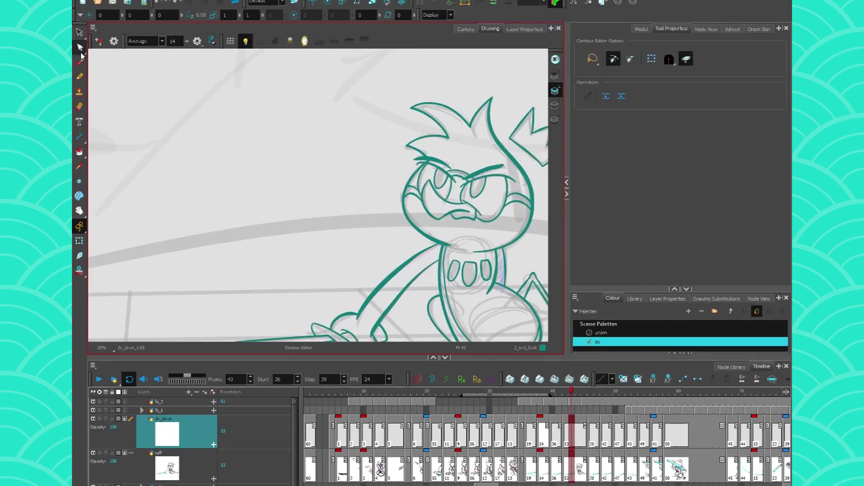
scroll(198, 165, down, 1)
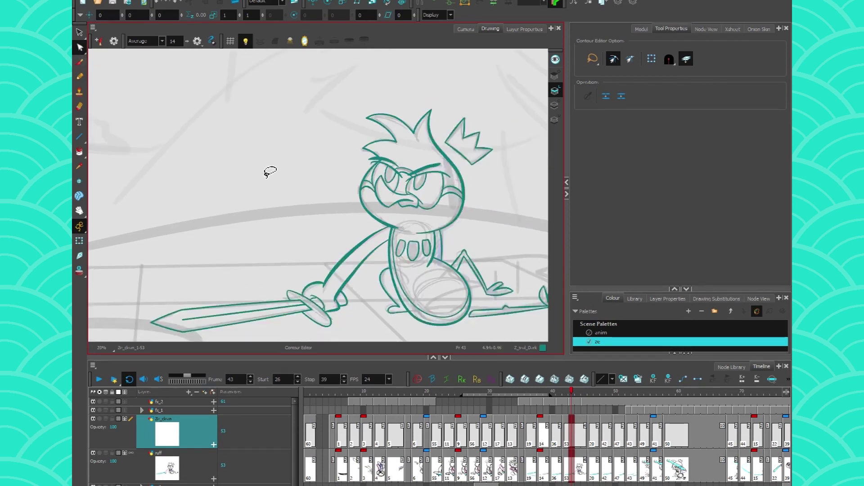
key(alt+b)
click(227, 86)
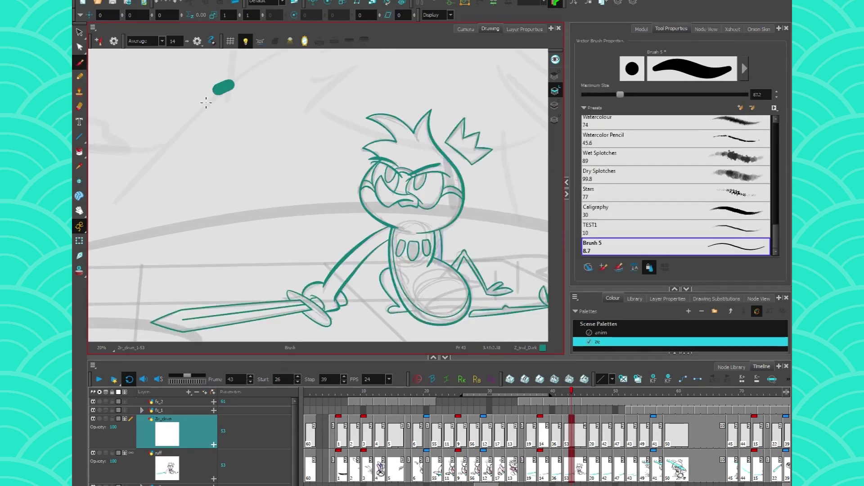
mouse_move(218, 95)
mouse_down()
mouse_move(231, 190)
mouse_move(180, 259)
mouse_up()
key(alt+q)
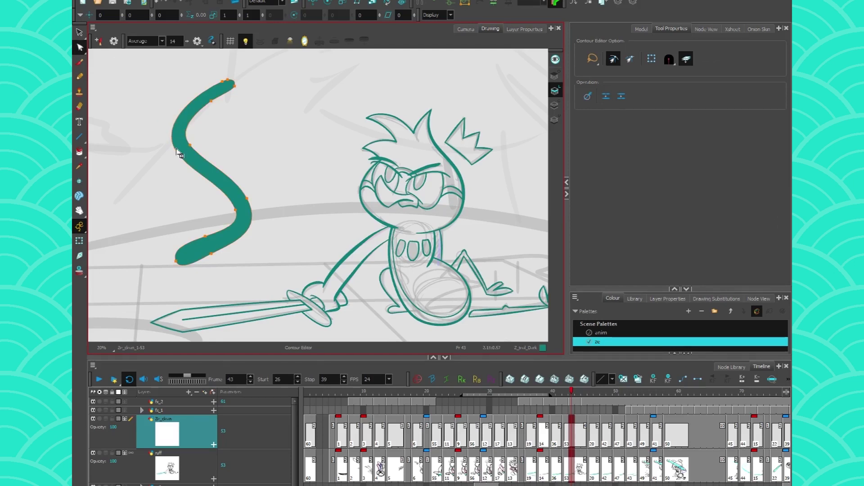
mouse_move(177, 152)
mouse_down()
mouse_move(161, 176)
mouse_move(220, 133)
mouse_up()
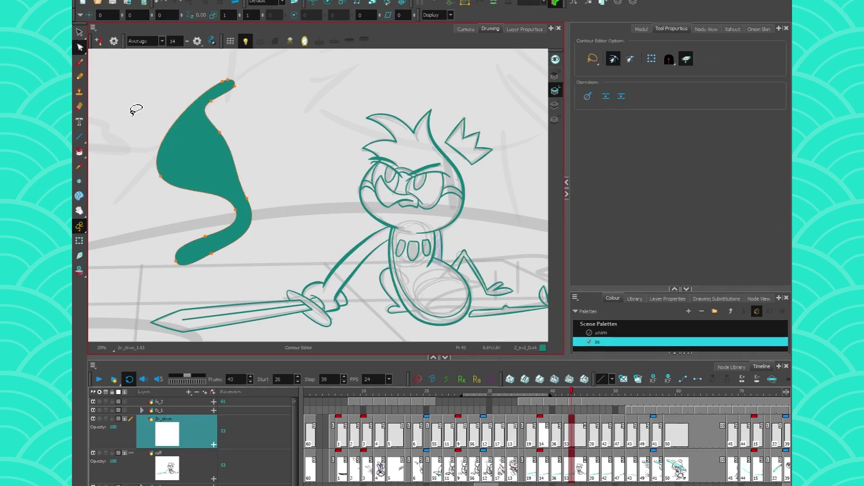
- Draw a thin S-shaped pencil line between the brush stroke and the character, and adjust its curve with the Contour Editor
click(81, 77)
mouse_move(295, 79)
mouse_down()
mouse_move(288, 245)
mouse_move(272, 287)
mouse_up()
click(80, 47)
drag(292, 149, 285, 151)
drag(313, 193, 328, 191)
- Select both the S-shaped brush stroke and the pencil line and delete them
click(79, 32)
mouse_move(171, 88)
mouse_down()
mouse_move(306, 260)
mouse_move(154, 206)
mouse_up()
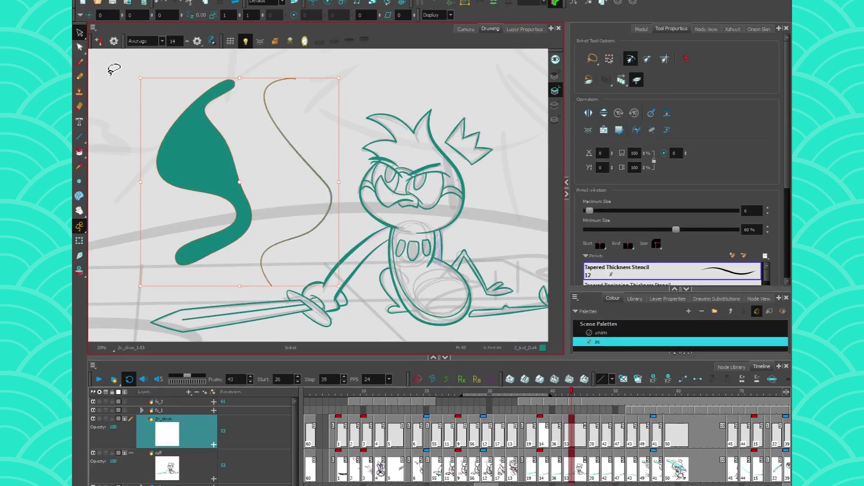
key(Delete)
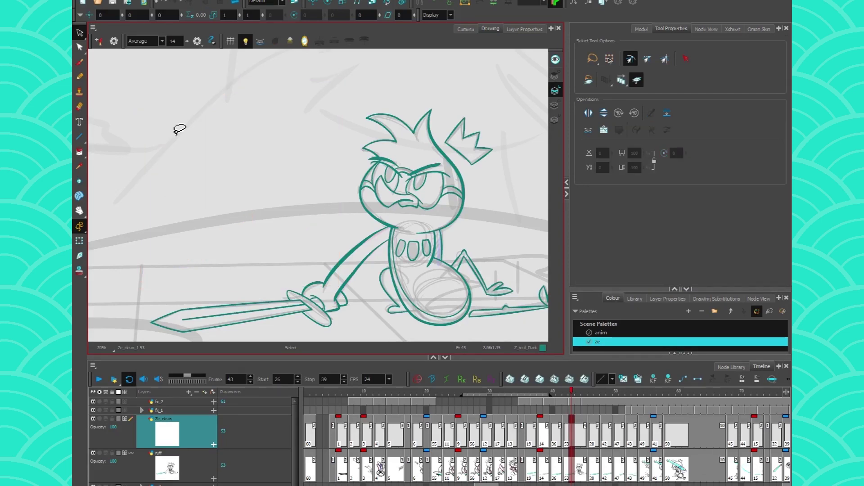
- Set the brush size to 52.2, paint a curved stroke beside the character, and show its contour points
key(alt+b)
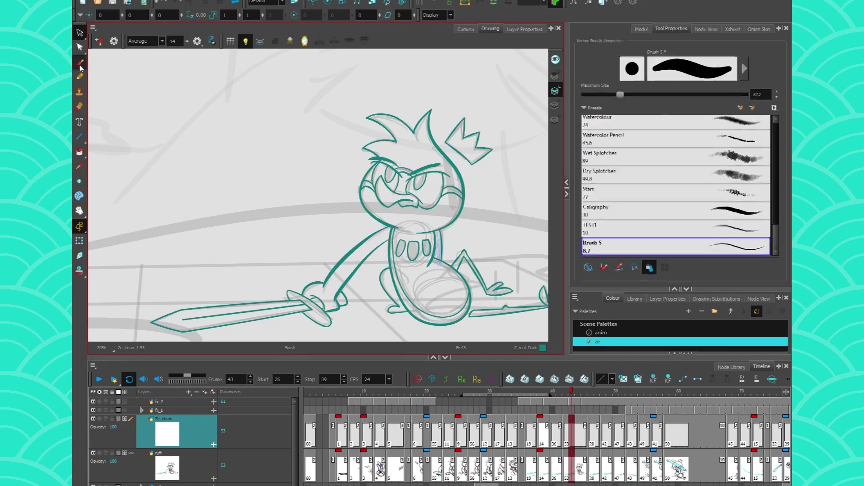
scroll(246, 137, up, 1)
key(o)
mouse_move(290, 188)
mouse_down()
mouse_move(303, 193)
mouse_move(283, 193)
mouse_up()
mouse_move(326, 94)
mouse_down()
mouse_move(273, 157)
mouse_move(258, 279)
mouse_up()
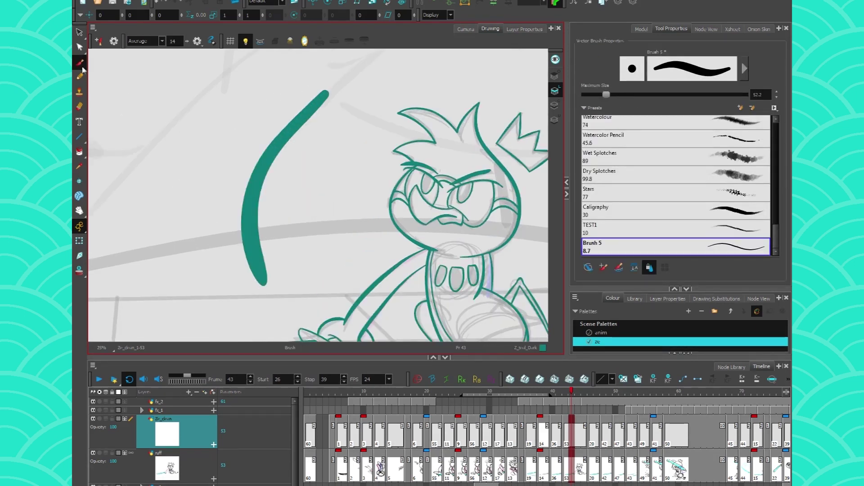
click(79, 47)
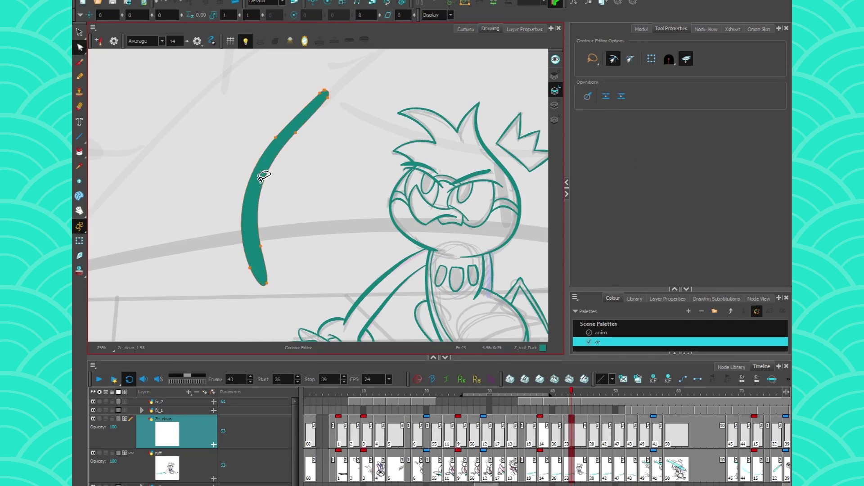
- Draw short handwritten brush marks on both sides of the curved stroke
key(alt+b)
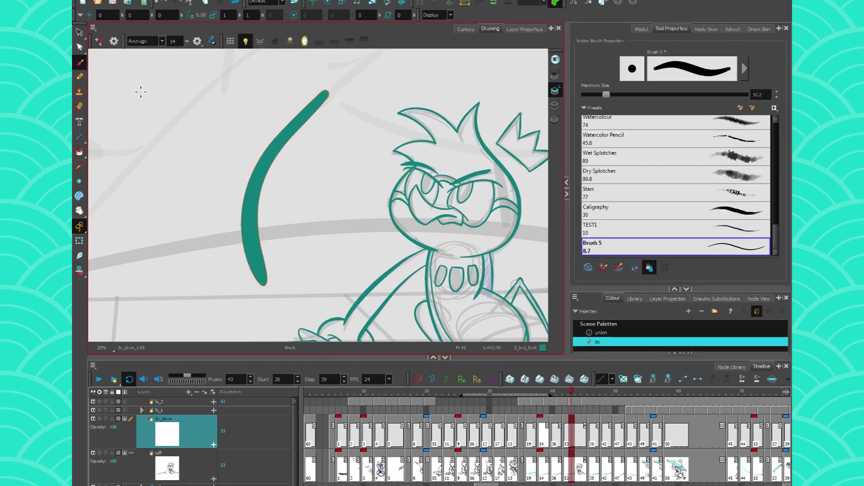
drag(150, 81, 153, 110)
drag(172, 58, 174, 110)
drag(156, 92, 184, 90)
mouse_move(200, 84)
mouse_down()
mouse_move(203, 108)
mouse_move(228, 76)
mouse_up()
drag(239, 58, 238, 114)
mouse_move(303, 248)
mouse_down()
mouse_move(331, 245)
mouse_move(320, 227)
mouse_up()
drag(347, 188, 344, 244)
drag(363, 173, 367, 232)
drag(349, 206, 381, 198)
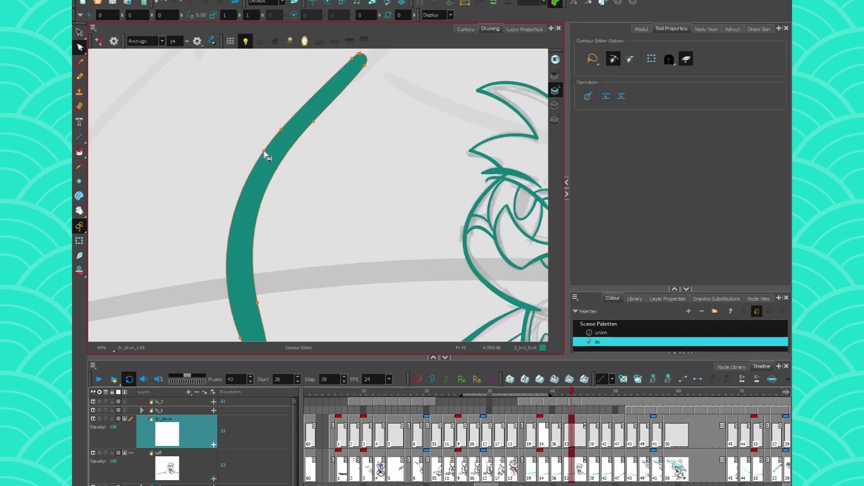
- Add a series of extra contour points along the outer edge of the curved stroke
ctrl+click(244, 185)
ctrl+click(238, 200)
ctrl+click(232, 220)
ctrl+click(228, 238)
ctrl+click(271, 140)
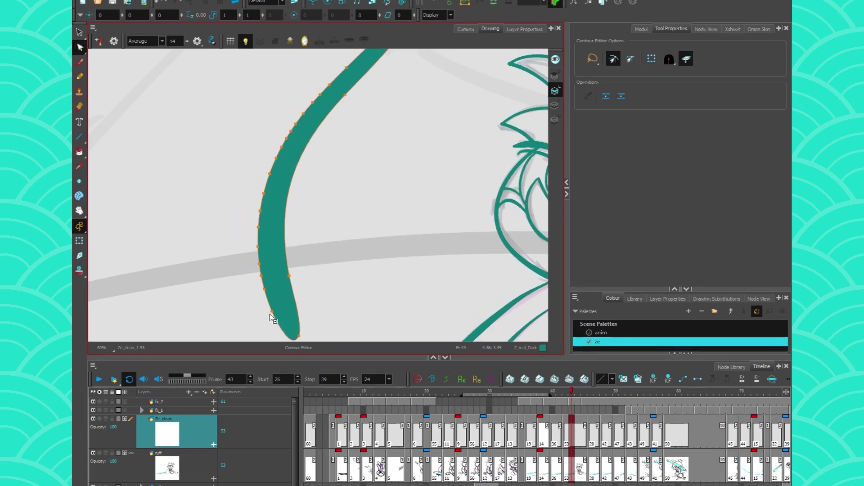
- Try deleting the lassoed run of contour points from the stroke's outer edge, and undo the deletion
mouse_move(232, 193)
mouse_down()
mouse_move(255, 293)
mouse_move(315, 71)
mouse_move(288, 139)
mouse_up()
key(Delete)
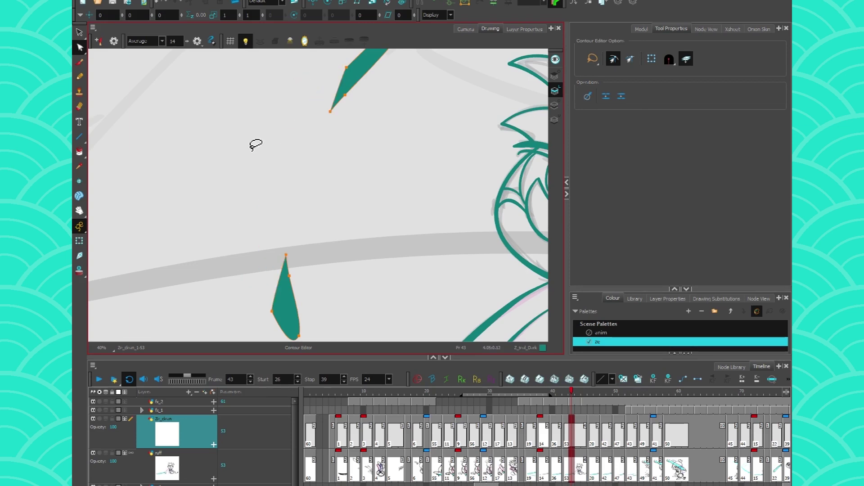
key(ctrl+z)
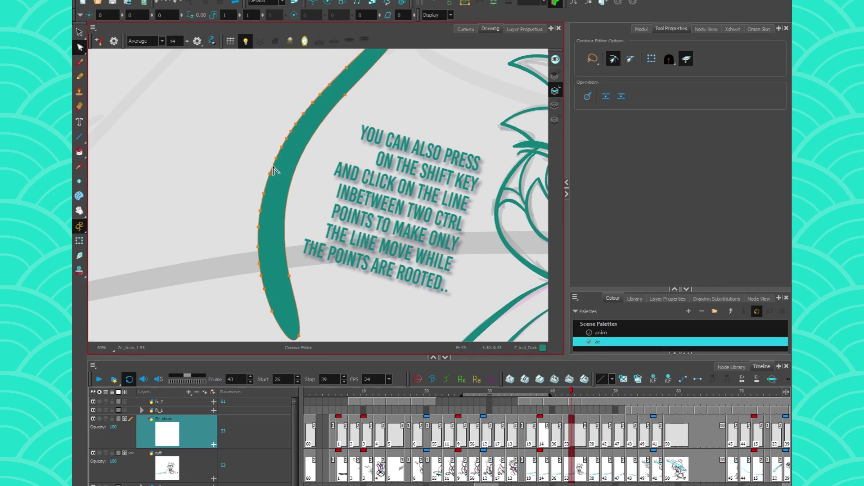
- Remove the extra contour points from the stroke's outer edge, keeping one near its middle, and refine the curve there
mouse_move(276, 169)
mouse_down()
mouse_move(180, 107)
mouse_move(482, 307)
mouse_move(232, 135)
mouse_move(273, 167)
mouse_up()
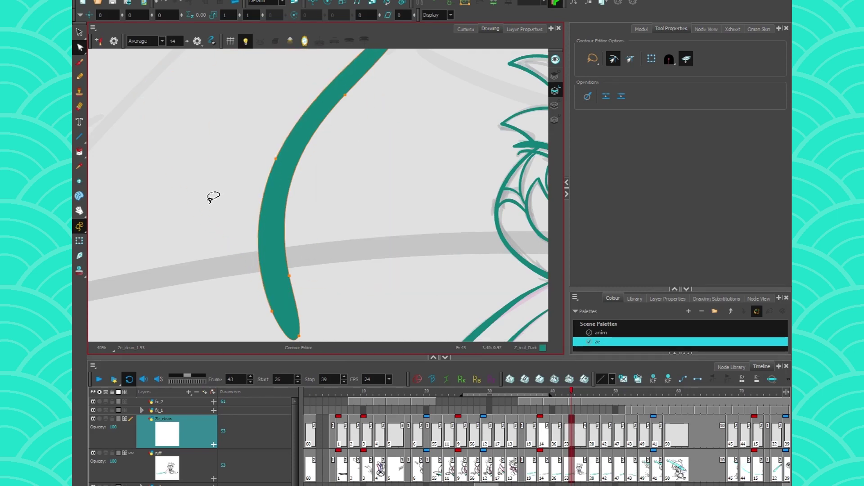
scroll(249, 255, down, 1)
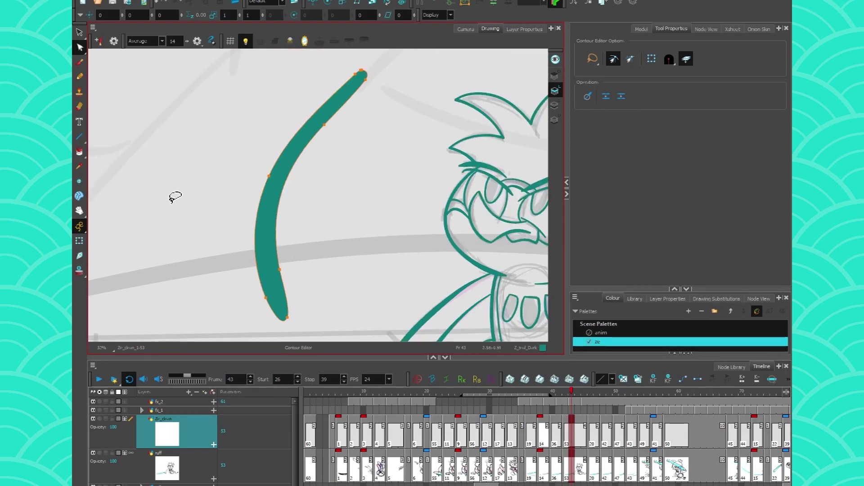
key(Delete)
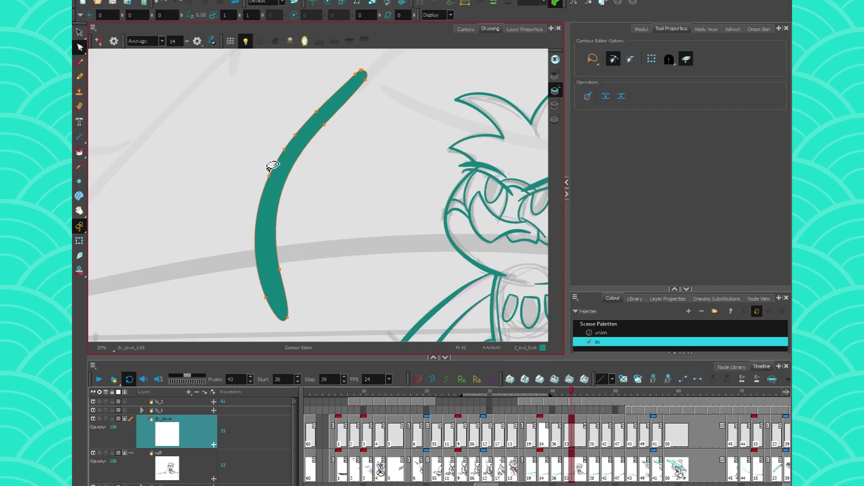
drag(265, 189, 262, 193)
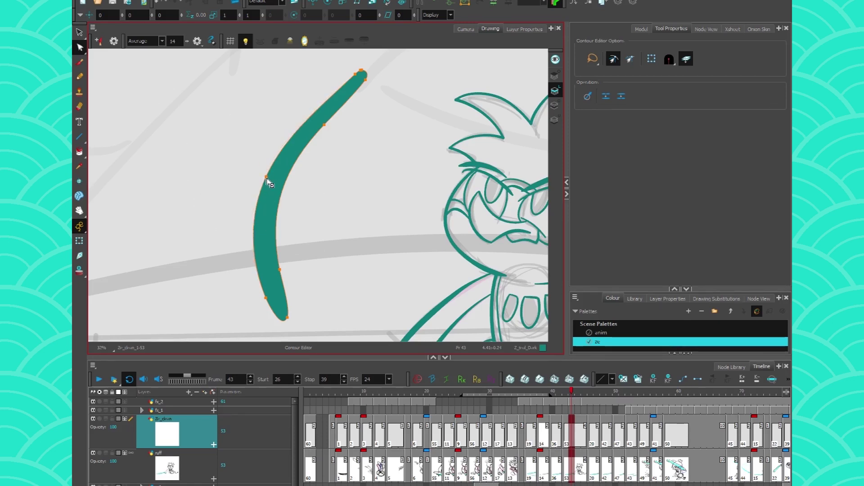
- Retract the Bezier handles of the outer edge's middle point, and pull them out again to smooth the curve
click(266, 180)
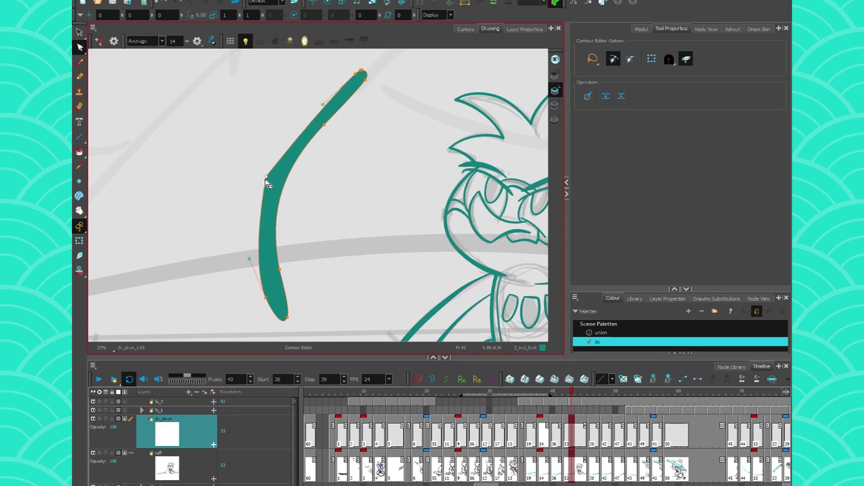
drag(266, 178, 266, 179)
mouse_move(266, 179)
mouse_down()
mouse_move(251, 211)
mouse_move(217, 181)
mouse_move(251, 200)
mouse_move(258, 216)
mouse_move(238, 199)
mouse_move(278, 235)
mouse_up()
key(2)
mouse_move(299, 268)
mouse_down()
mouse_move(253, 224)
mouse_move(291, 198)
mouse_move(311, 267)
mouse_move(286, 245)
mouse_move(299, 253)
mouse_up()
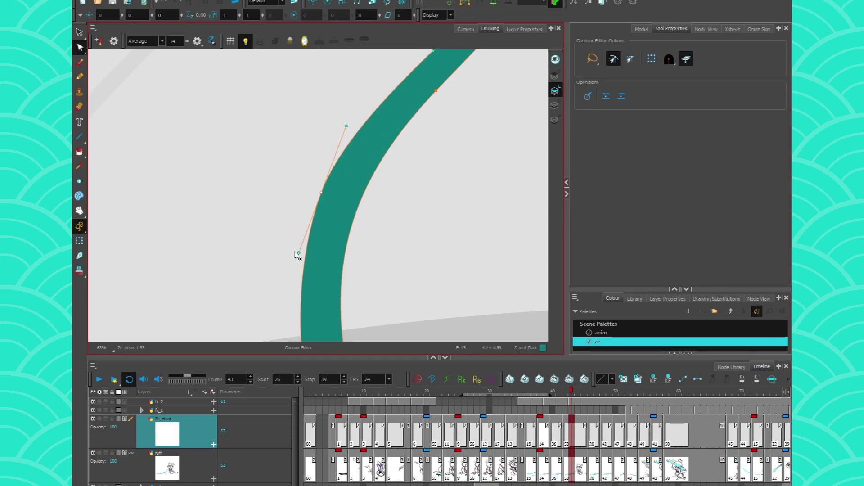
- Swing the middle point's lower Bezier handle outward independently of the upper one, and bring it back in line
mouse_move(299, 253)
mouse_down()
mouse_move(268, 222)
mouse_move(241, 158)
mouse_move(230, 161)
mouse_up()
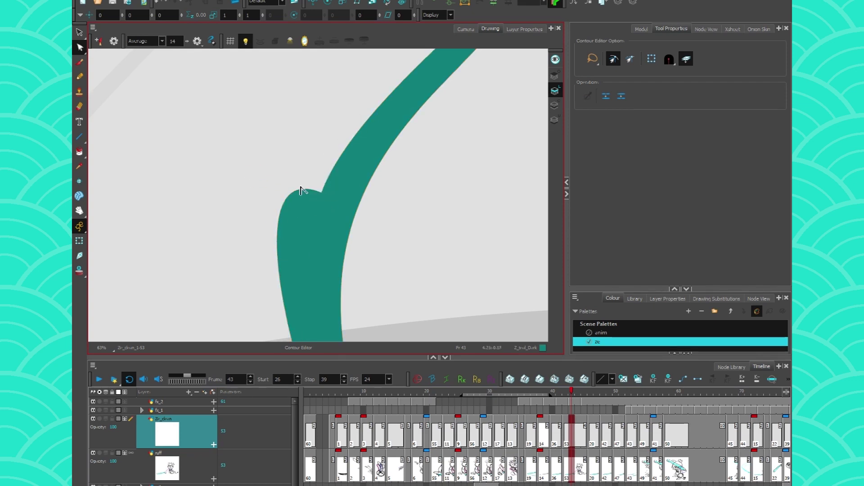
key(ctrl+z)
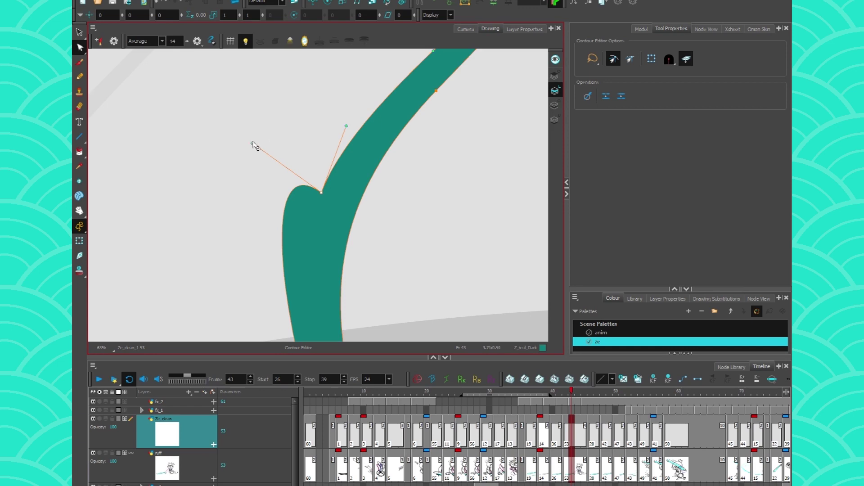
drag(252, 144, 303, 253)
key(1)
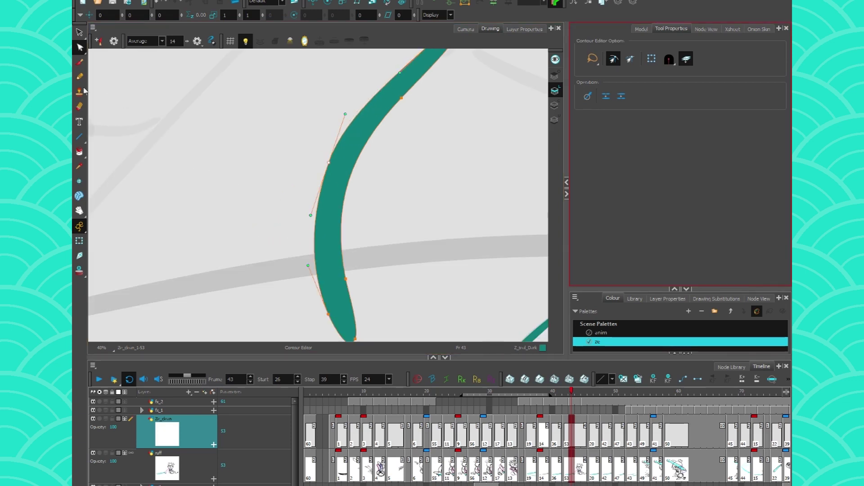
- Select the whole curved brush stroke and delete it
click(80, 63)
click(80, 33)
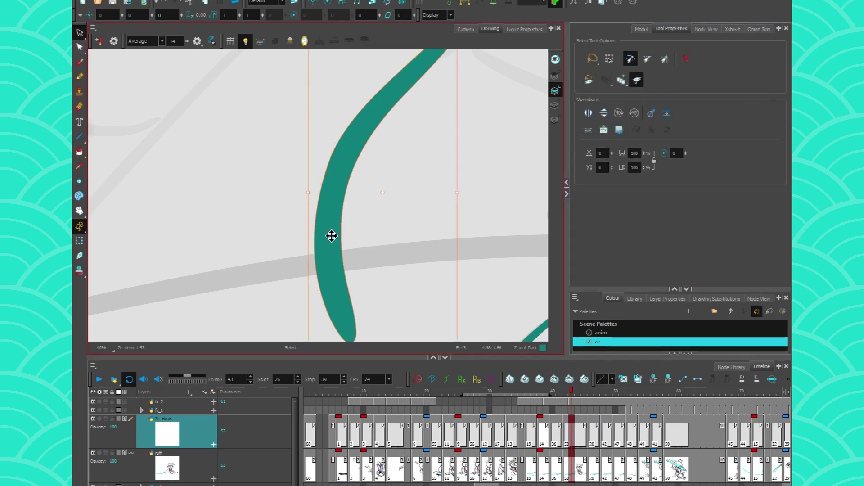
key(Delete)
- Draw two thick curved pencil lines with a small gap between them, and join their neighbouring ends using the Contour Editor
click(79, 76)
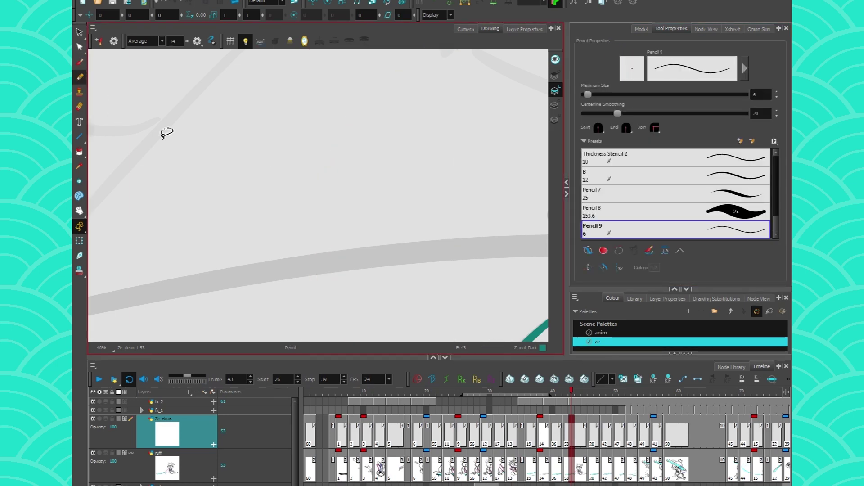
mouse_move(485, 313)
mouse_down()
mouse_move(311, 152)
mouse_move(128, 169)
mouse_move(203, 109)
mouse_up()
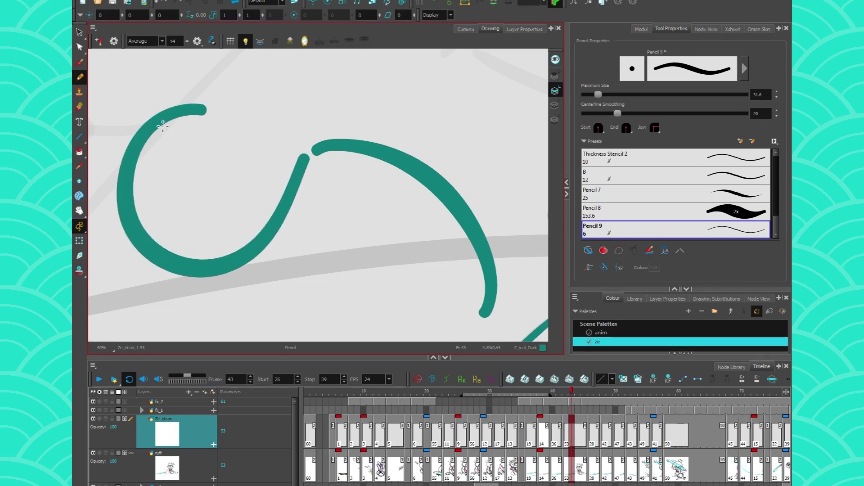
click(79, 47)
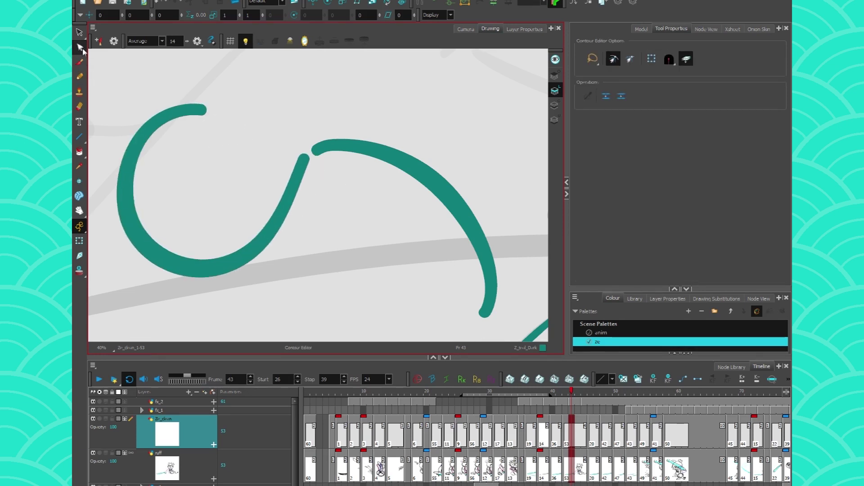
click(316, 153)
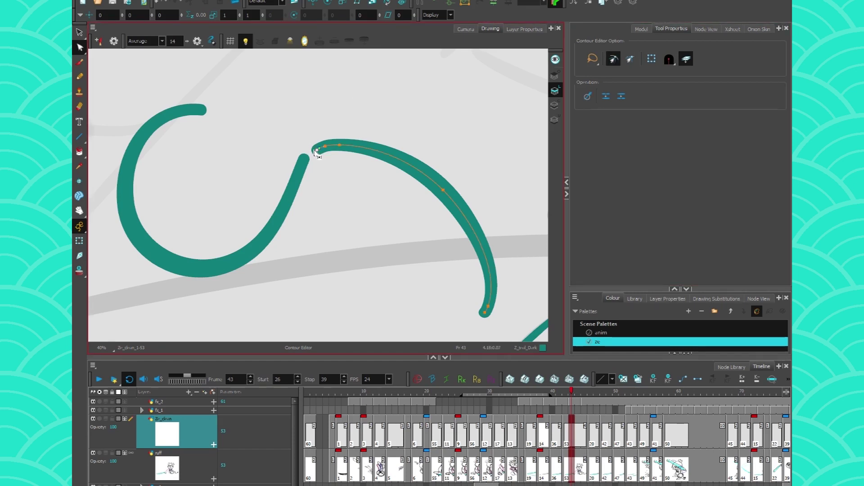
drag(316, 153, 305, 158)
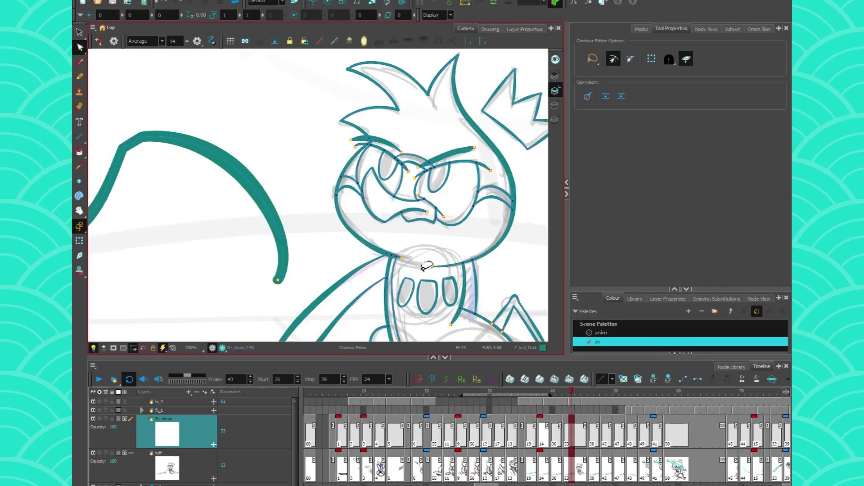
- Extend the free end of the joined pencil line, and connect it back to the line's middle with a curved stroke
click(243, 275)
drag(243, 274, 287, 237)
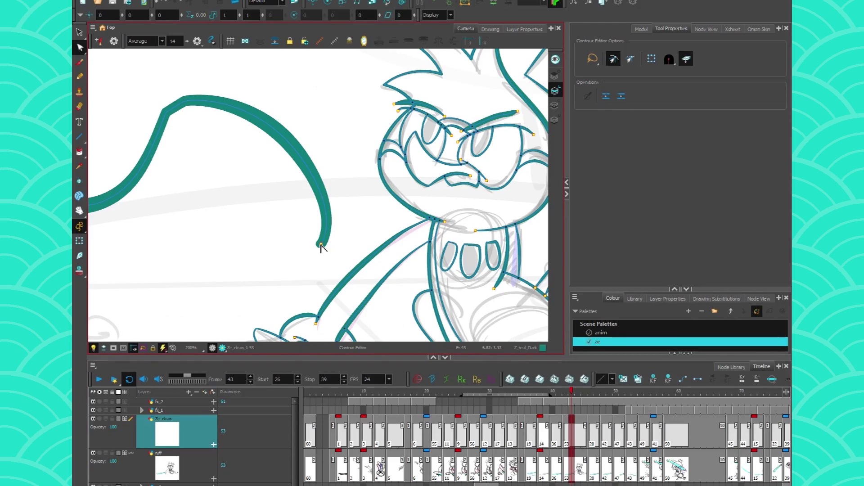
scroll(293, 245, down, 1)
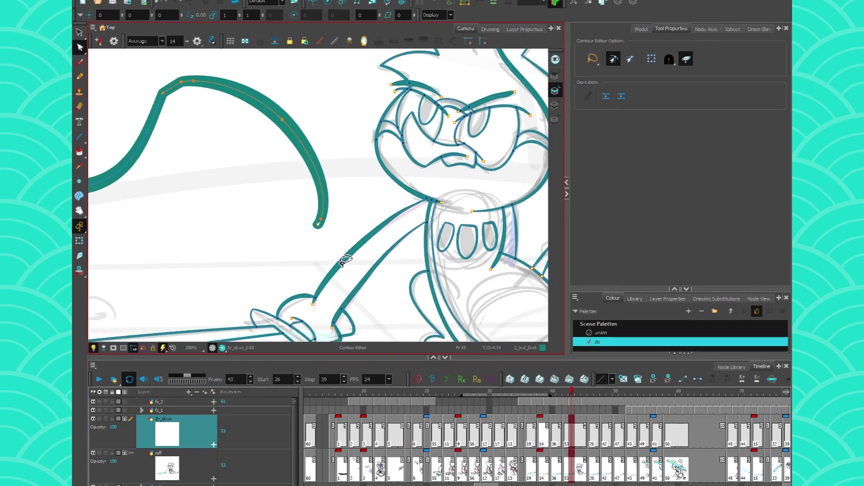
mouse_move(335, 264)
mouse_down()
mouse_move(299, 255)
mouse_move(245, 258)
mouse_move(233, 272)
mouse_move(298, 272)
mouse_move(173, 258)
mouse_move(290, 299)
mouse_move(304, 246)
mouse_up()
scroll(333, 263, up, 4)
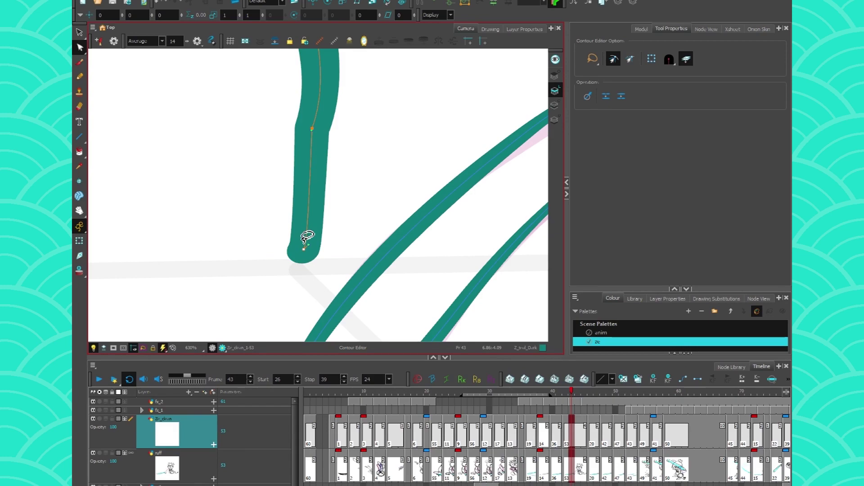
scroll(314, 231, down, 2)
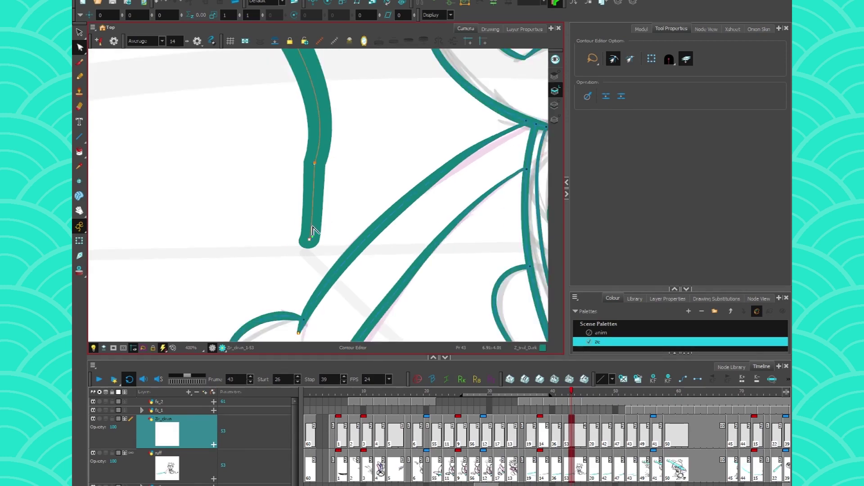
scroll(313, 231, down, 3)
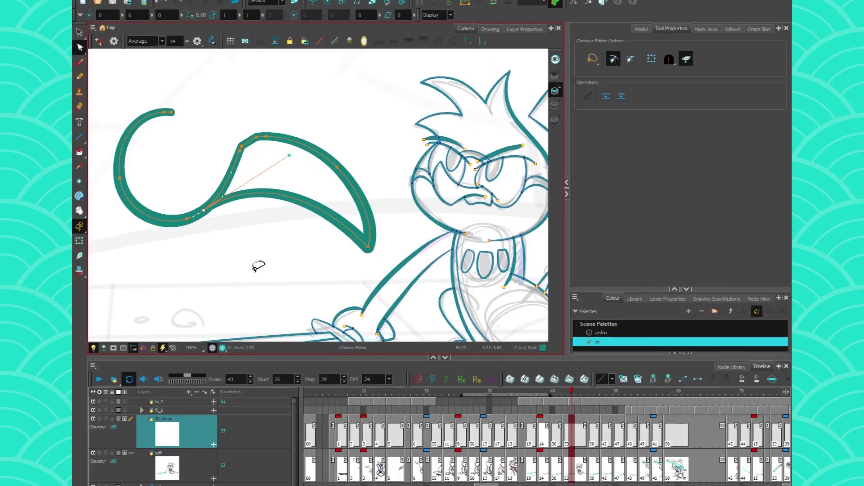
- Switch to the Drawing view, select the whole joined pencil line beside the character and delete it
click(490, 29)
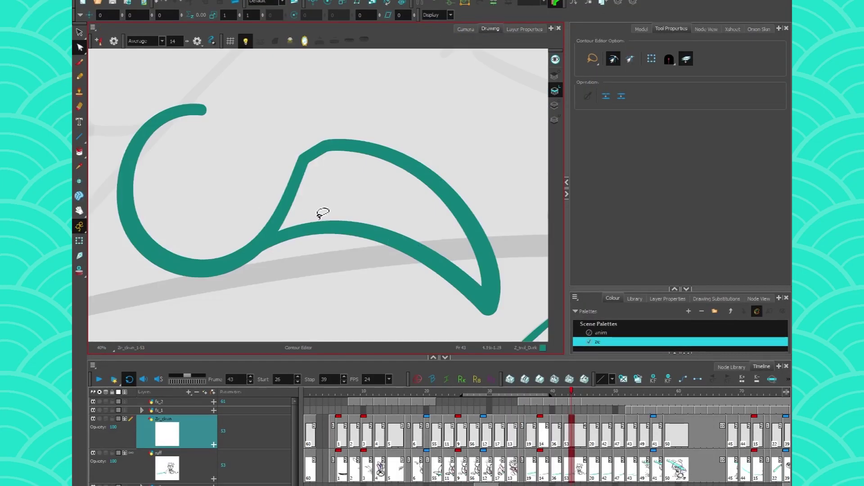
scroll(324, 212, down, 3)
scroll(275, 226, up, 1)
drag(422, 225, 361, 206)
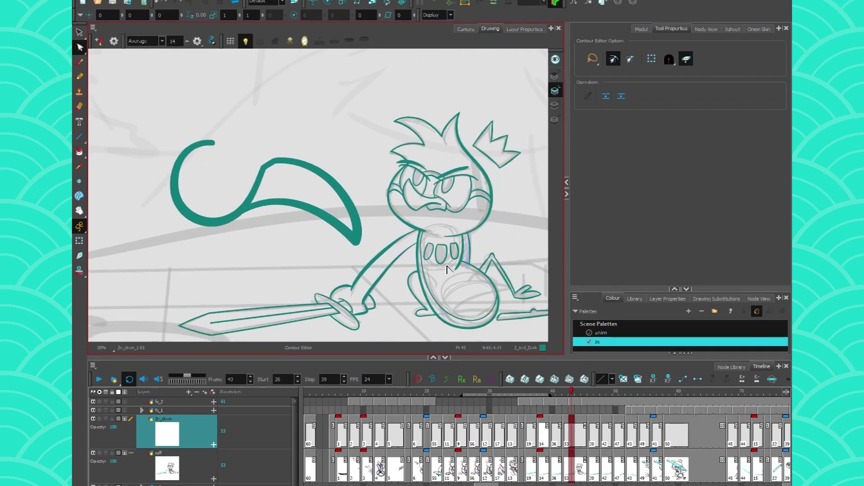
click(79, 33)
drag(209, 101, 229, 211)
key(Delete)
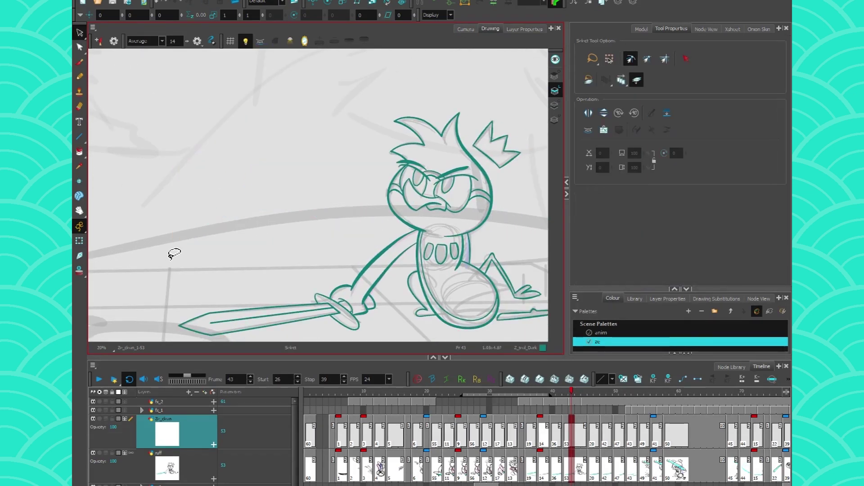
- Select the arm and sword, rotate them upward about a pivot moved to the shoulder, and undo the rotation
scroll(180, 216, down, 2)
key(alt+q)
mouse_move(332, 211)
mouse_down()
mouse_move(357, 324)
mouse_move(325, 211)
mouse_move(244, 211)
mouse_move(244, 197)
mouse_up()
key(alt+s)
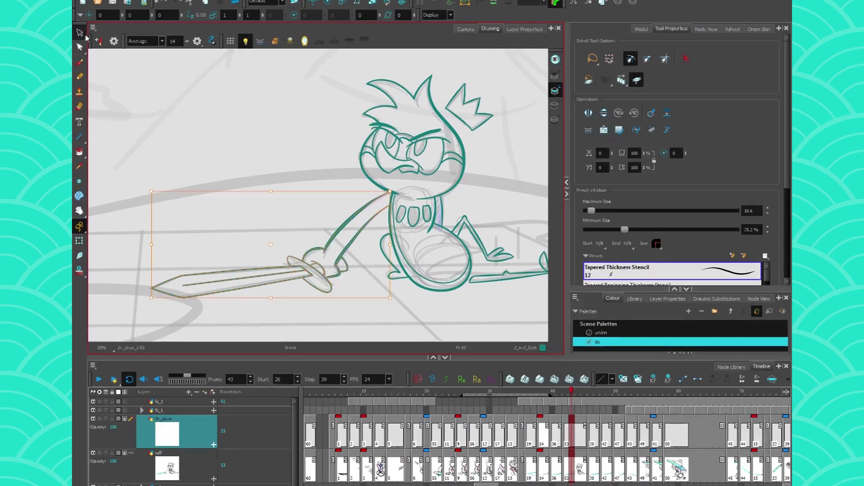
mouse_move(245, 133)
mouse_down()
mouse_move(344, 321)
mouse_move(274, 249)
mouse_up()
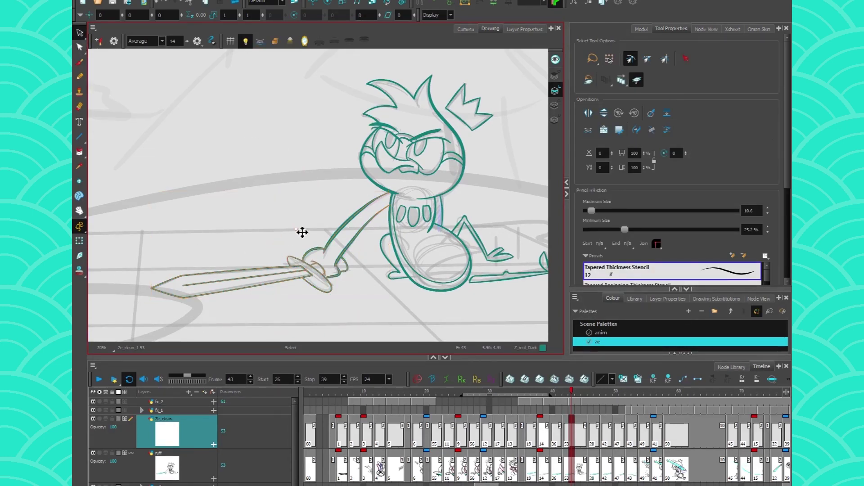
drag(302, 232, 392, 197)
drag(147, 192, 158, 116)
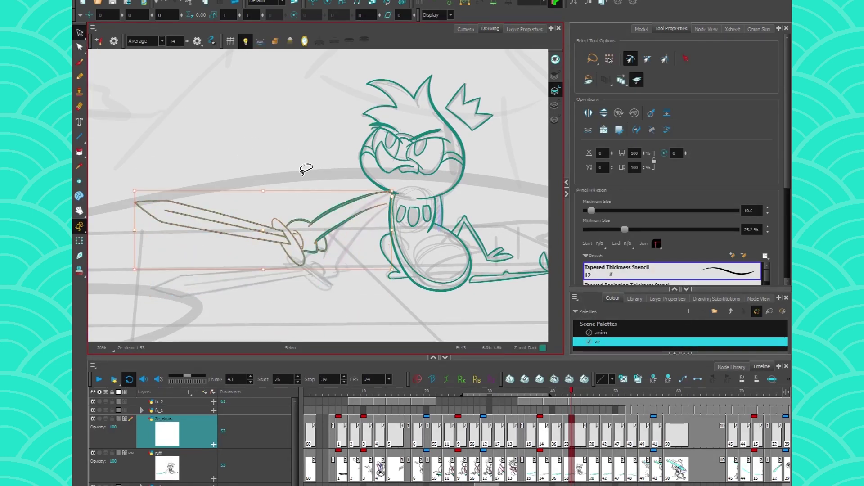
click(304, 171)
scroll(388, 205, up, 5)
scroll(392, 202, down, 5)
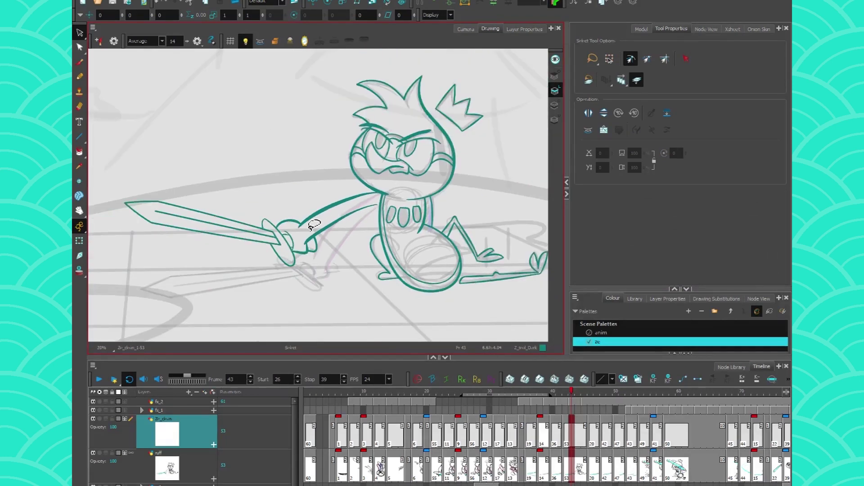
key(ctrl+z)
click(296, 146)
- Select the points of the front hair tufts with the Contour Editor, pull them away from the head, and undo the move
click(80, 48)
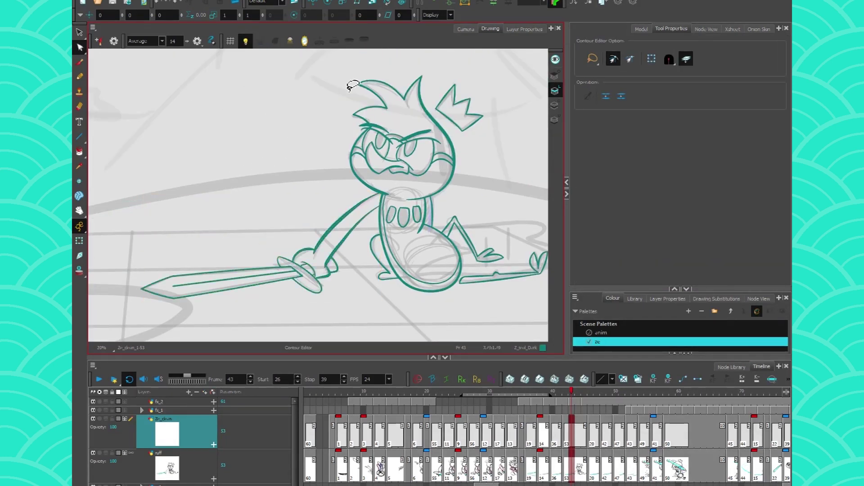
mouse_move(359, 64)
mouse_down()
mouse_move(345, 142)
mouse_move(403, 90)
mouse_move(330, 97)
mouse_move(300, 87)
mouse_up()
click(271, 95)
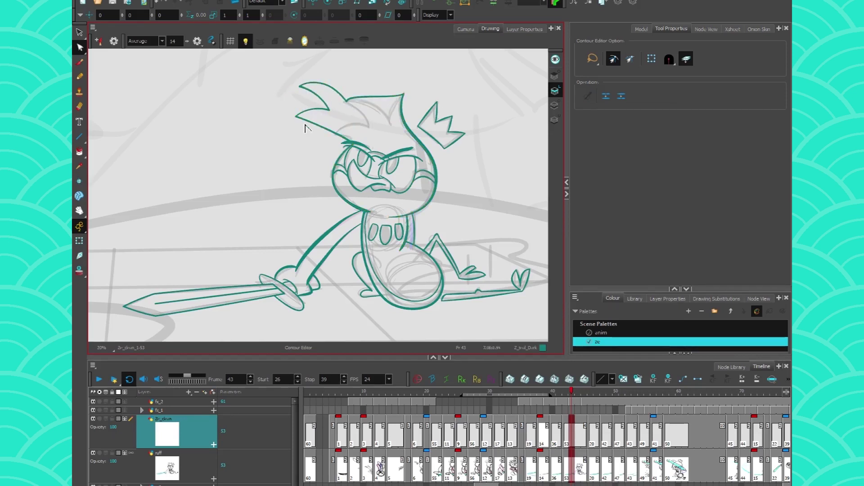
key(ctrl+z)
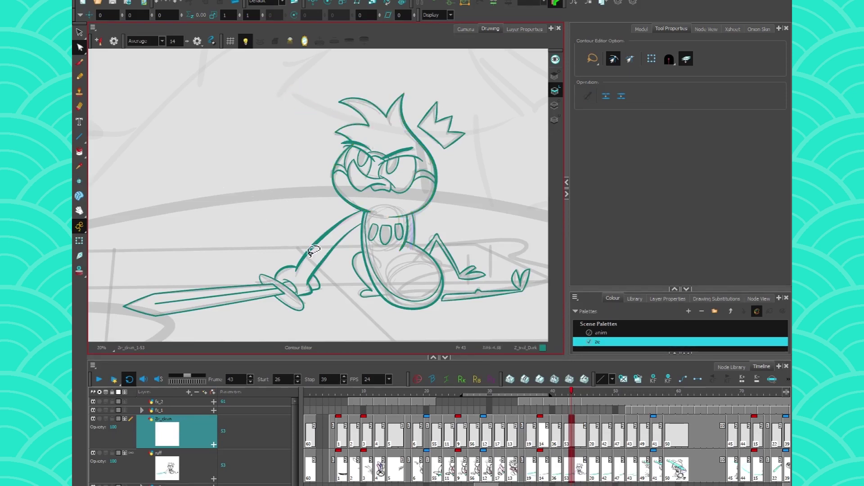
- Select the toe points of the outstretched leg's foot, and turn on the Contour Editor's transformation controls
drag(406, 264, 323, 249)
scroll(434, 281, up, 6)
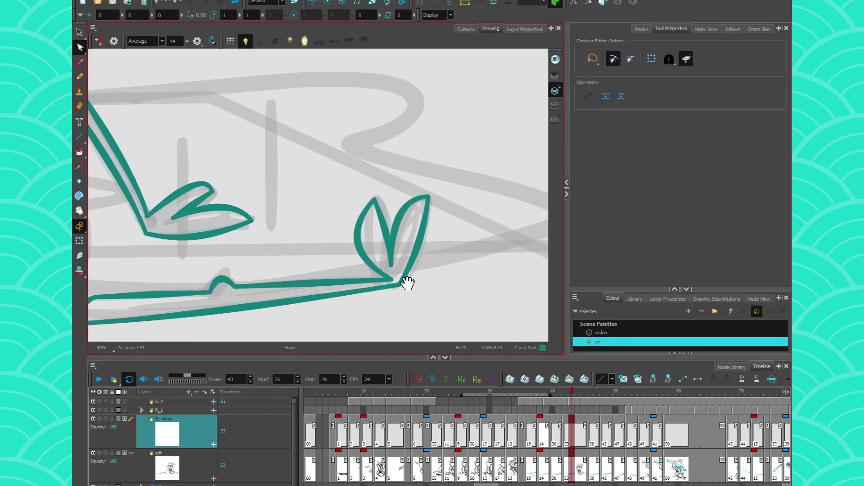
drag(80, 47, 95, 45)
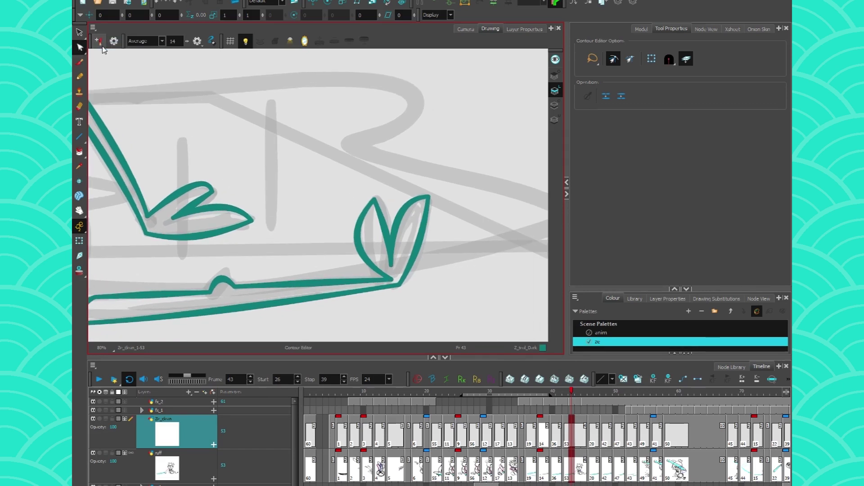
mouse_move(388, 163)
mouse_down()
mouse_move(391, 284)
mouse_move(418, 171)
mouse_up()
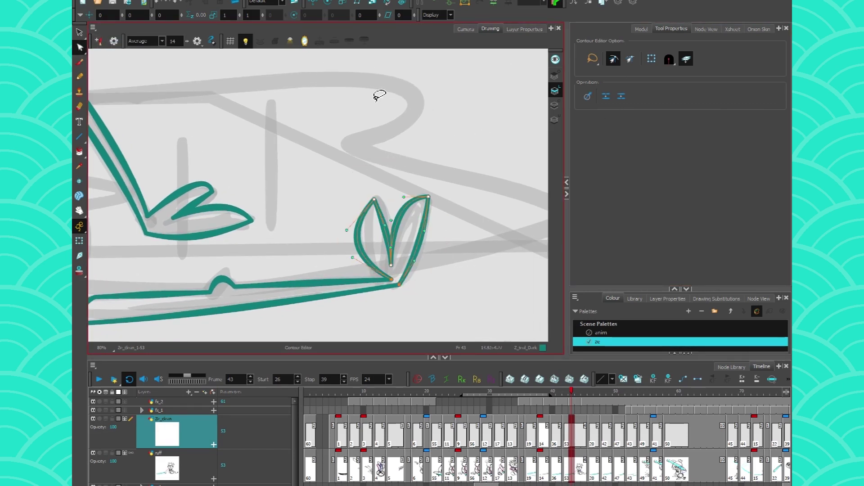
click(651, 60)
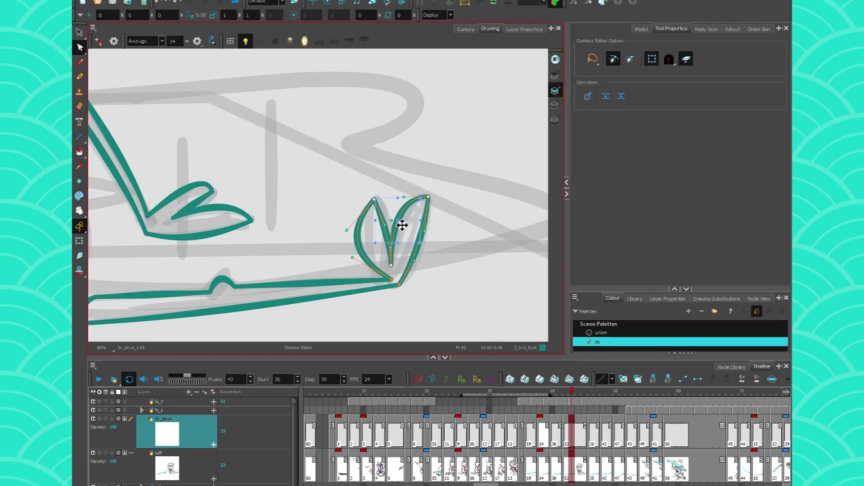
- Rotate and distort the selected toe points with the transformation controls, and undo the deformation
mouse_move(372, 196)
mouse_down()
mouse_move(367, 187)
mouse_move(396, 193)
mouse_move(392, 181)
mouse_move(411, 191)
mouse_move(376, 185)
mouse_up()
click(356, 193)
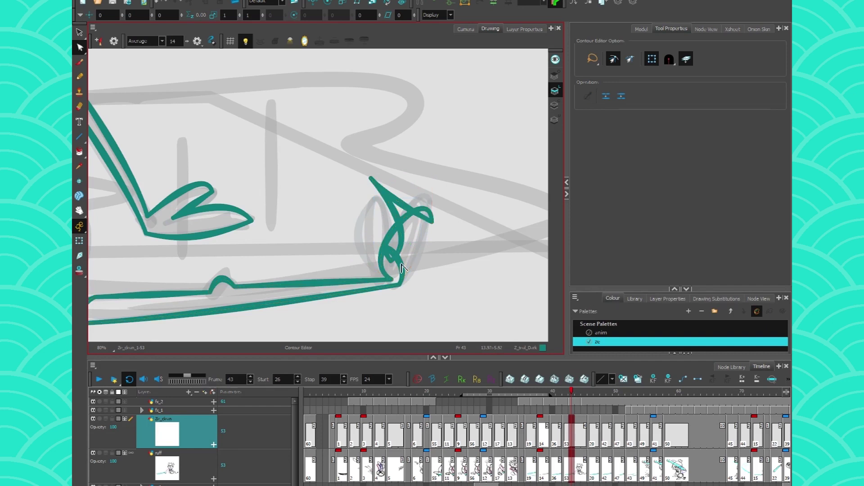
key(ctrl+z)
- Reselect the foot's toe points and enlarge them slightly with the transformation controls
mouse_move(442, 198)
mouse_down()
mouse_move(398, 271)
mouse_move(384, 133)
mouse_move(382, 275)
mouse_move(370, 137)
mouse_up()
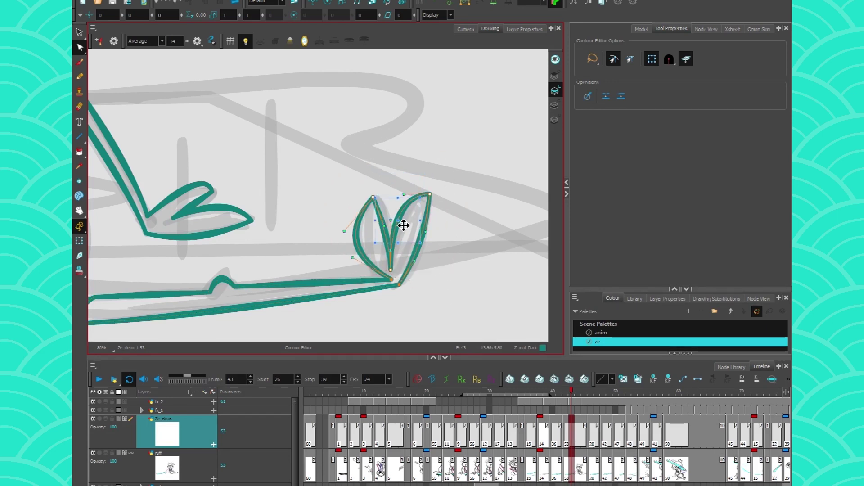
click(395, 279)
mouse_move(371, 307)
mouse_down()
mouse_move(361, 297)
mouse_move(377, 310)
mouse_up()
- Select only the sword blade's contour points, try pulling them outward to stretch the blade, and undo the change
click(301, 205)
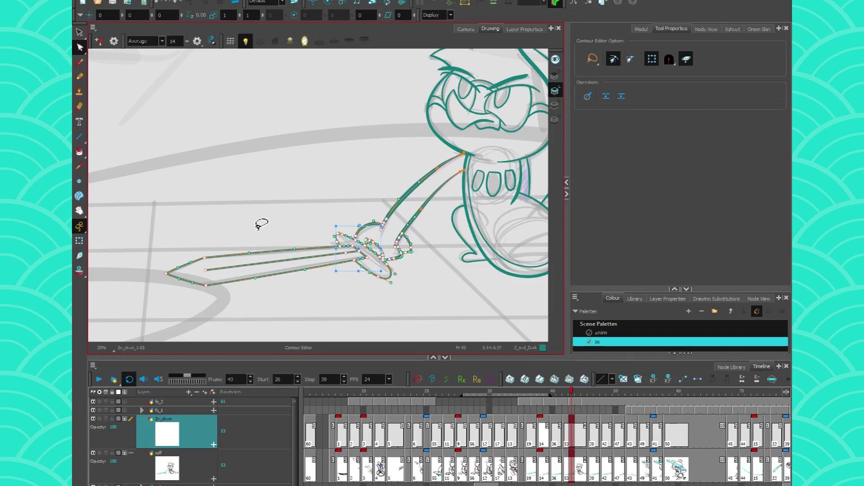
mouse_move(172, 243)
mouse_down()
mouse_move(255, 226)
mouse_move(219, 320)
mouse_move(134, 248)
mouse_up()
mouse_move(259, 229)
mouse_down()
mouse_move(334, 243)
mouse_move(348, 255)
mouse_move(180, 303)
mouse_move(171, 230)
mouse_up()
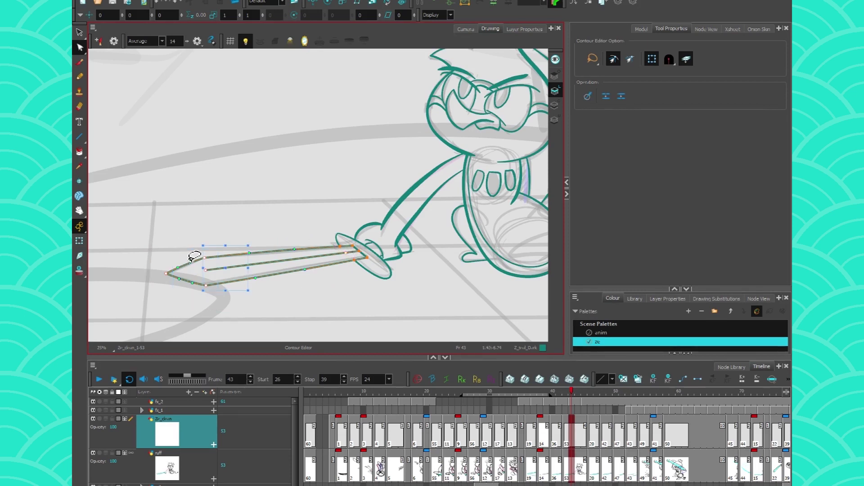
drag(203, 268, 129, 276)
key(ctrl+z)
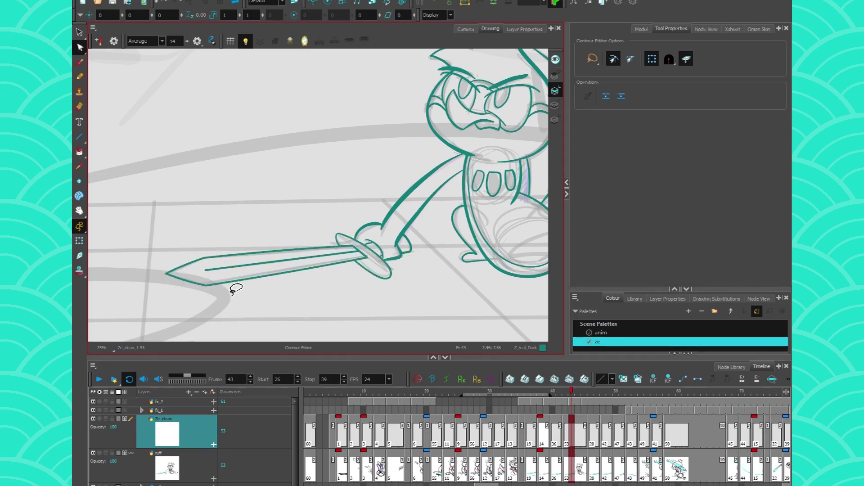
- Select the sword blade's points again, and rotate the drawing view clockwise to compare it with the transformation box
drag(300, 306, 300, 289)
mouse_move(171, 225)
mouse_down()
mouse_move(133, 277)
mouse_move(136, 270)
mouse_up()
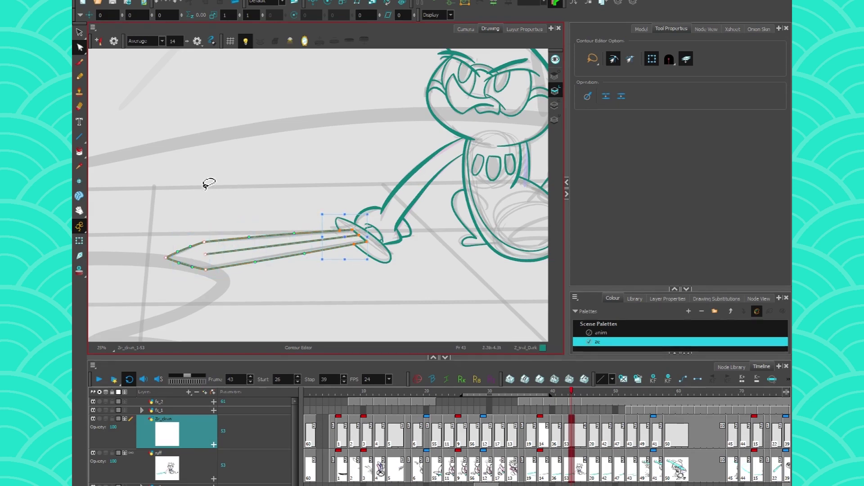
mouse_move(192, 167)
mouse_down()
mouse_move(189, 178)
mouse_move(203, 135)
mouse_up()
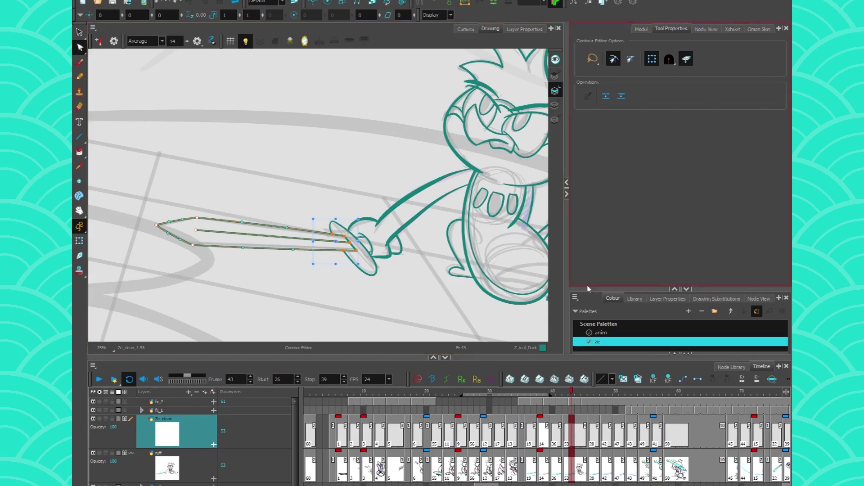
drag(202, 269, 166, 285)
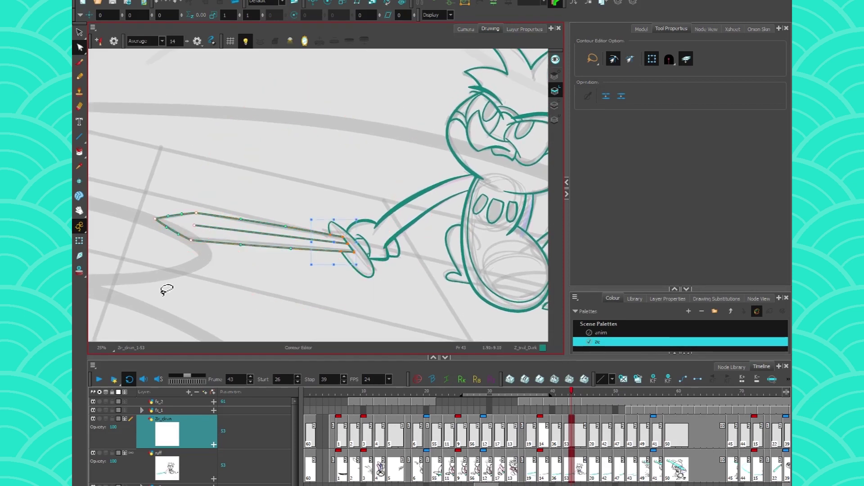
key(ctrl+z)
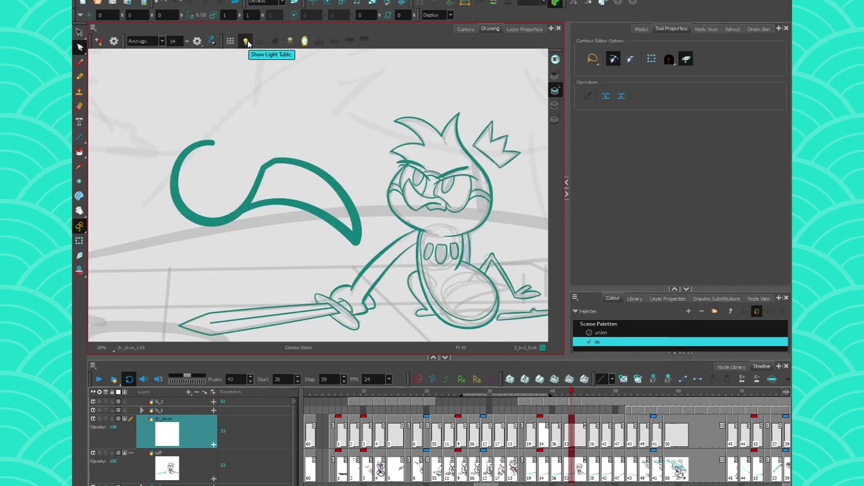
click(247, 42)
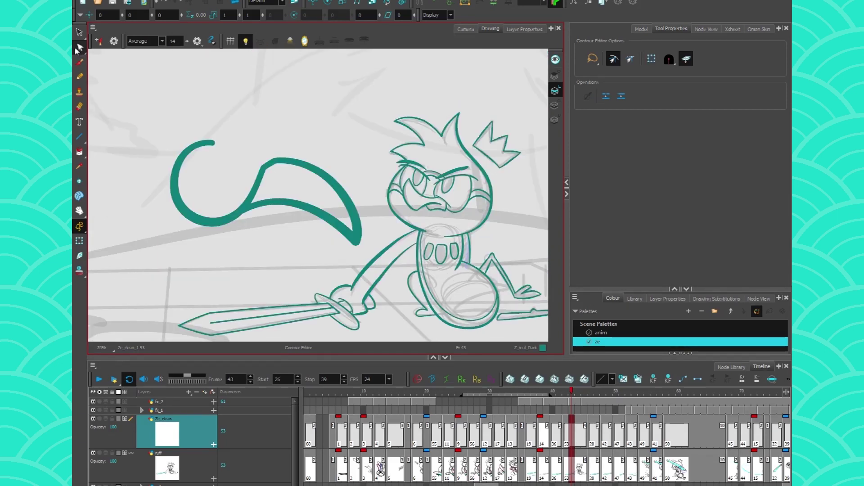